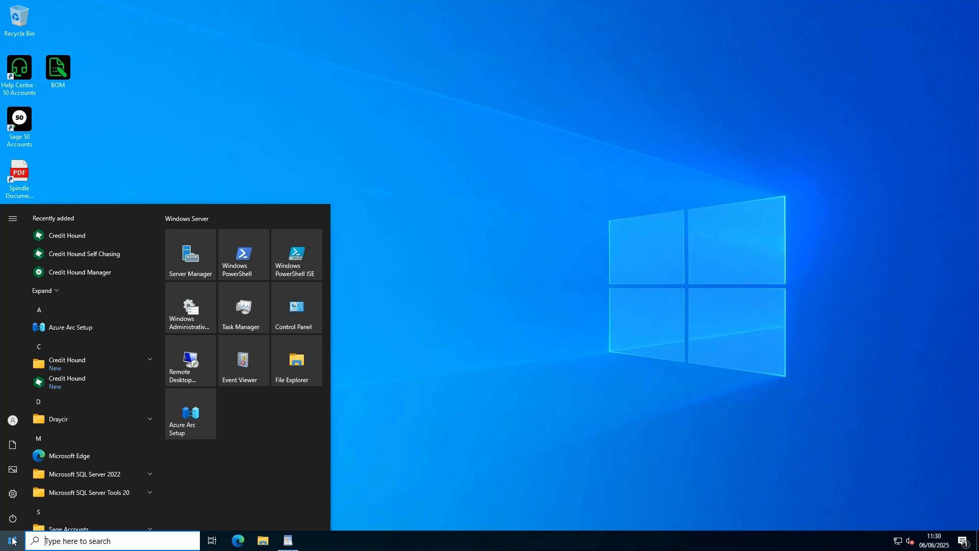
- Launch Spindle Document Distribution Tools and open the Archive Manager
{"action": "type", "text": "spin"}
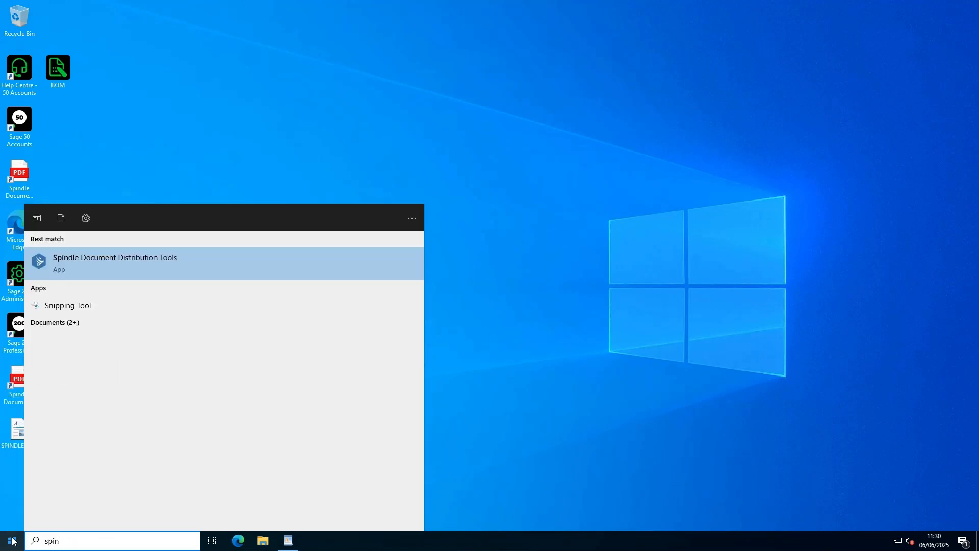
{"action": "left_click", "coordinate": [162, 261]}
{"action": "left_click", "coordinate": [551, 295]}
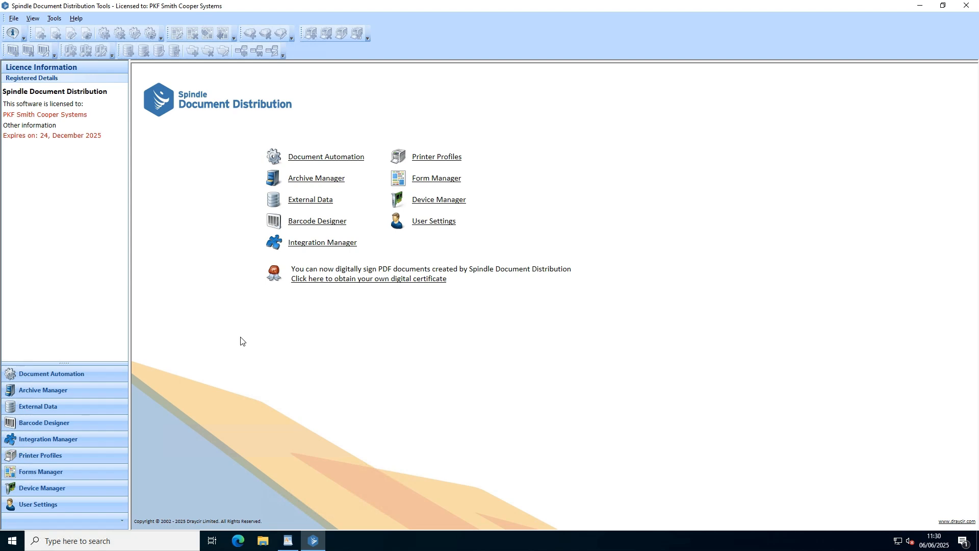
{"action": "left_click", "coordinate": [49, 390]}
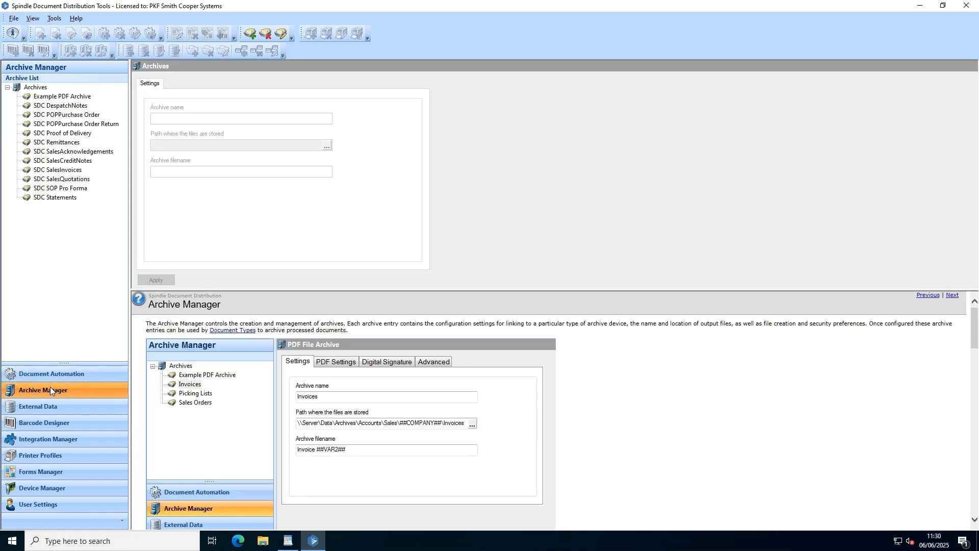
- Create a new PDF File Archive and name it "Invoices - Accounts Share"
{"action": "right_click", "coordinate": [69, 247]}
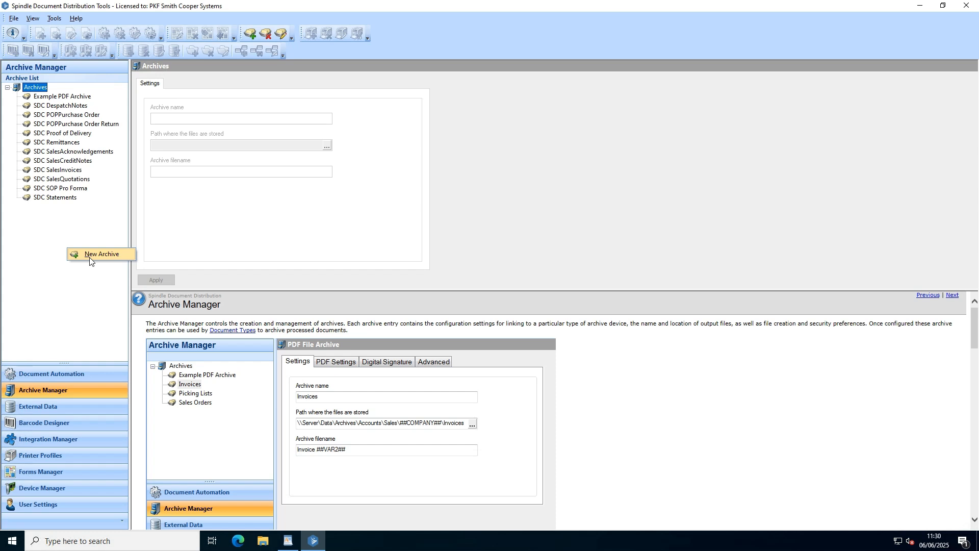
{"action": "left_click", "coordinate": [90, 257]}
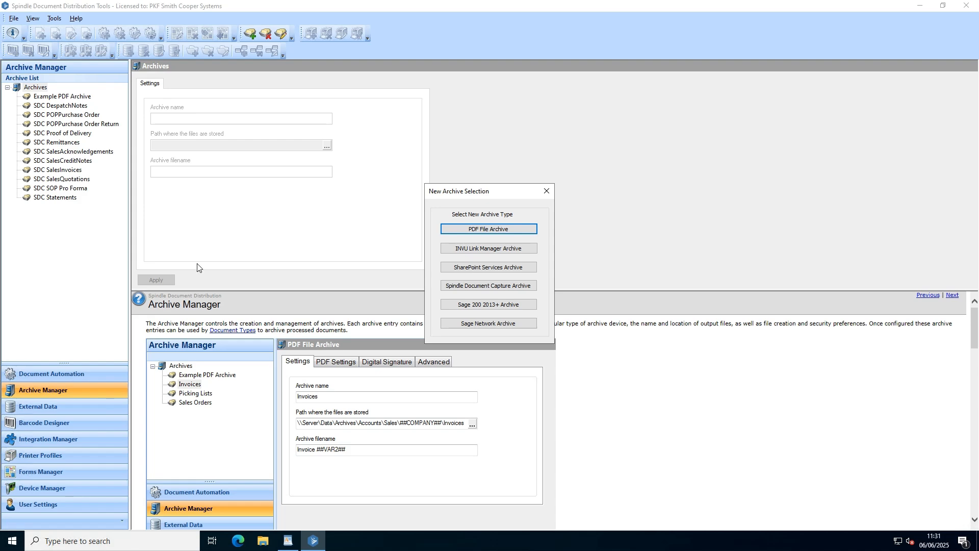
{"action": "left_click", "coordinate": [509, 230]}
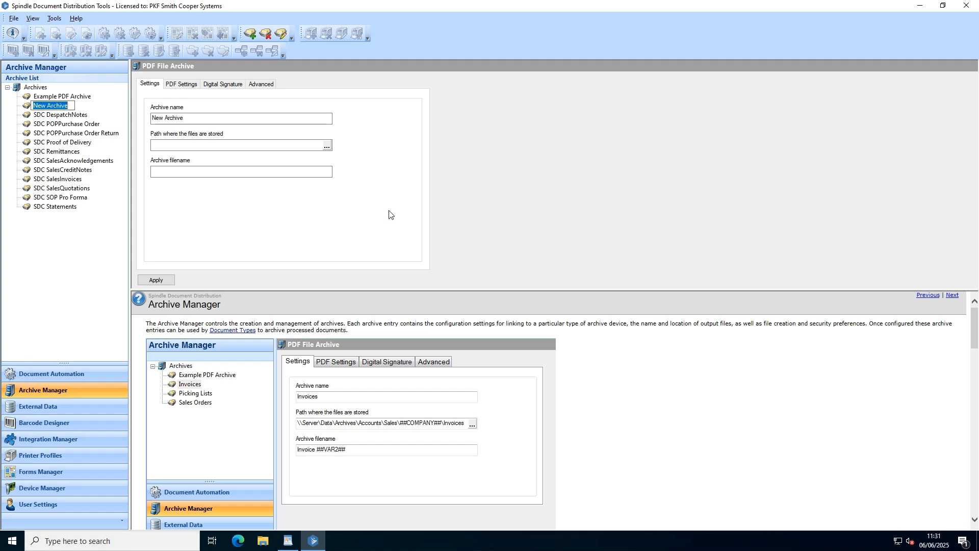
{"action": "left_click", "coordinate": [185, 121]}
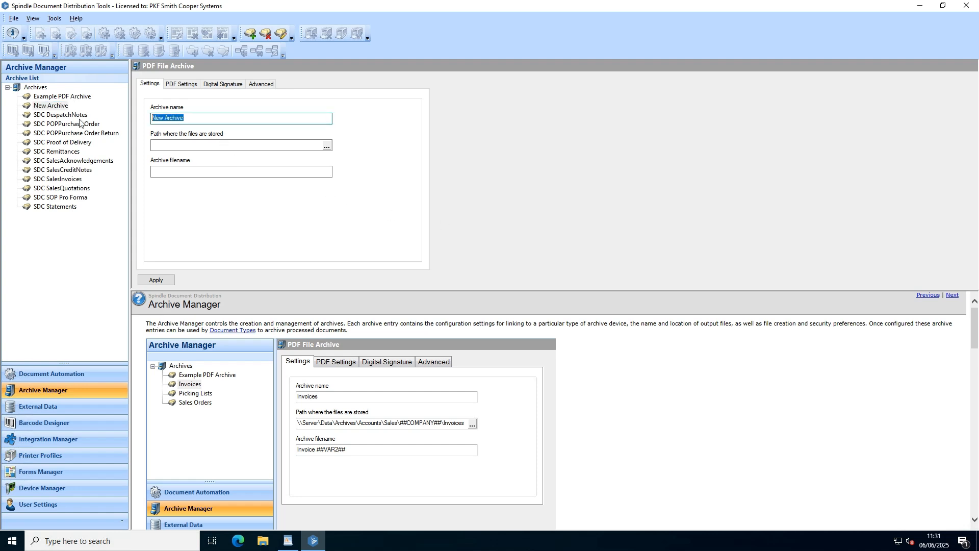
{"action": "type", "text": "Invoices - Accounts Share"}
{"action": "key", "text": "Tab"}
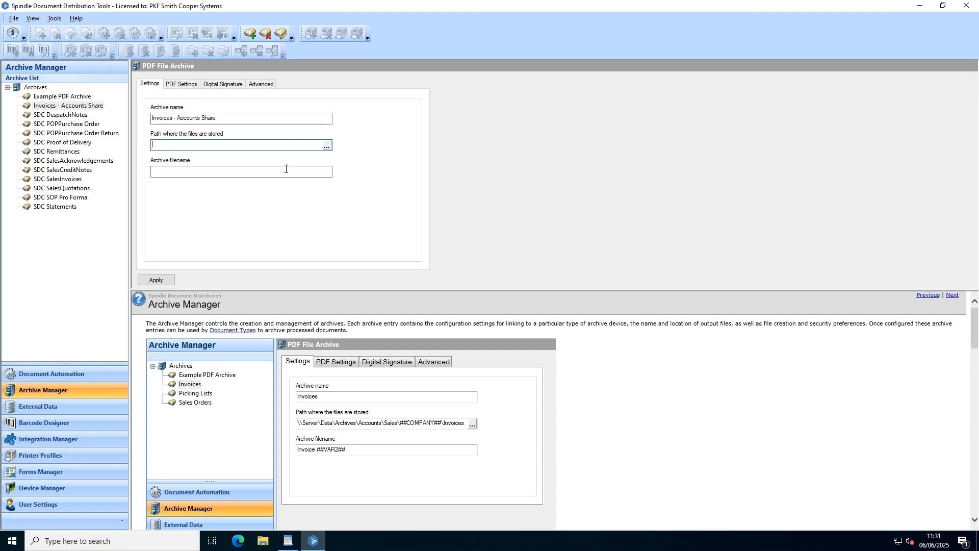
- Set the archive's storage path to C:\Accounts Share\Customers\##COMPANY##\Invoices, browsing to the Accounts Share folder for the base path
{"action": "left_click", "coordinate": [327, 146]}
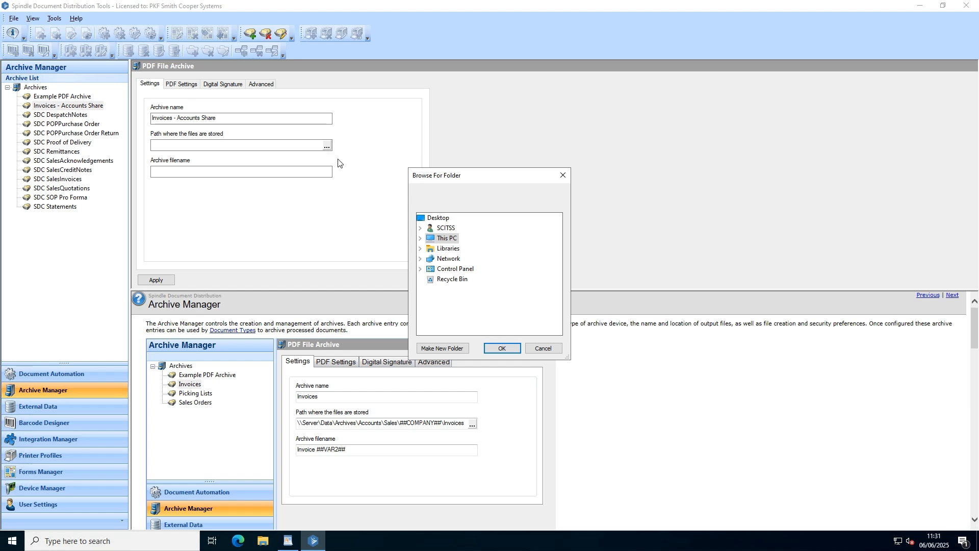
{"action": "double_click", "coordinate": [455, 242]}
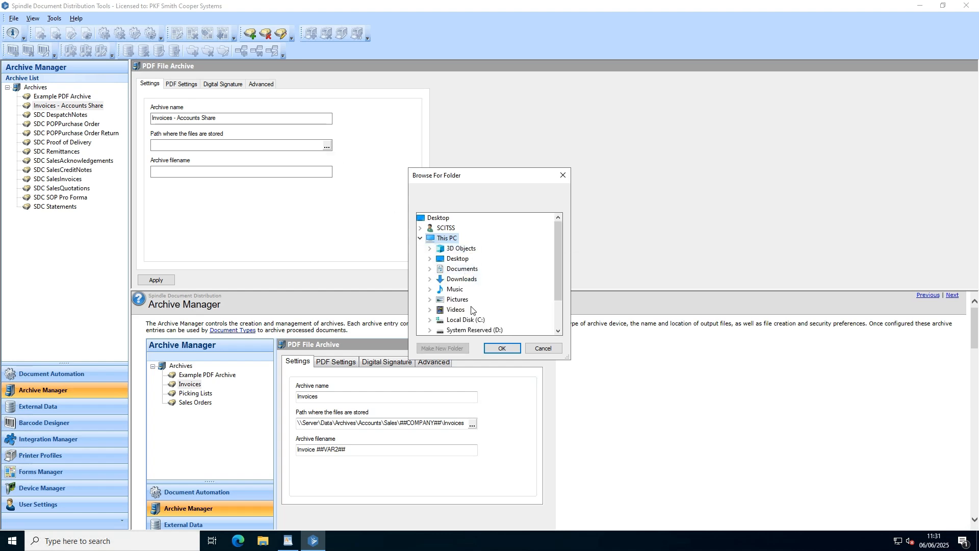
{"action": "double_click", "coordinate": [465, 320]}
{"action": "left_click", "coordinate": [479, 238]}
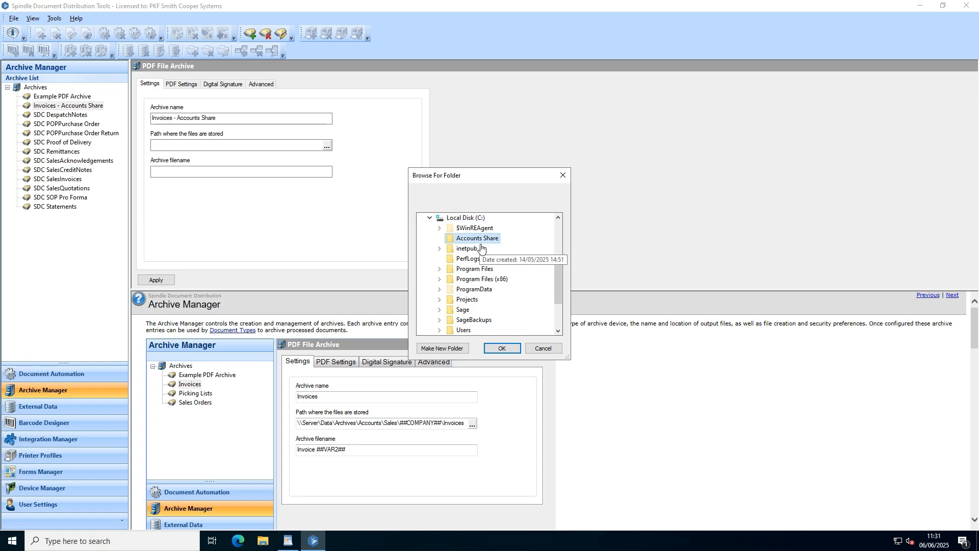
{"action": "left_click", "coordinate": [501, 348]}
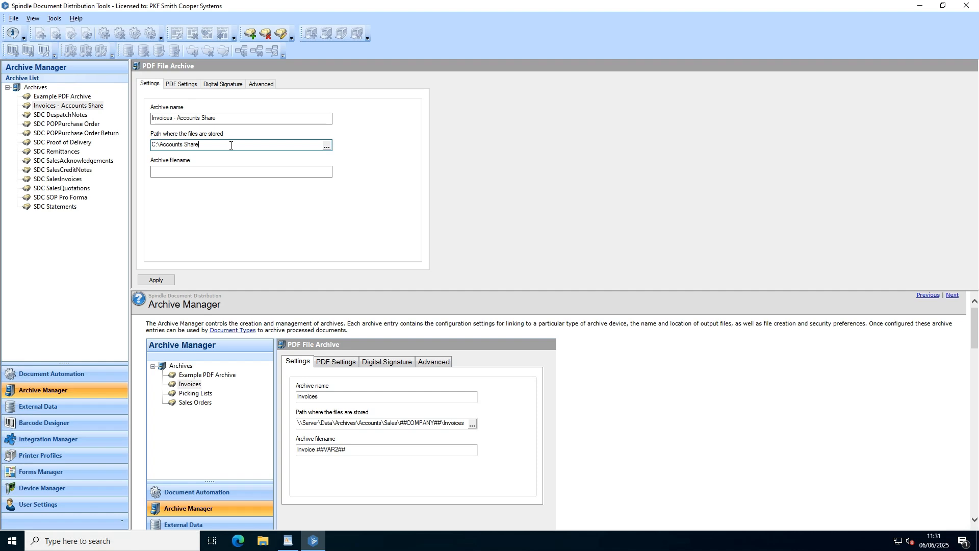
{"action": "type", "text": "\\Customers\\##COMPANY##\\Invoices"}
- Set the archive filename to "Invoice ##VAR2##" and apply the archive settings
{"action": "left_click", "coordinate": [262, 173]}
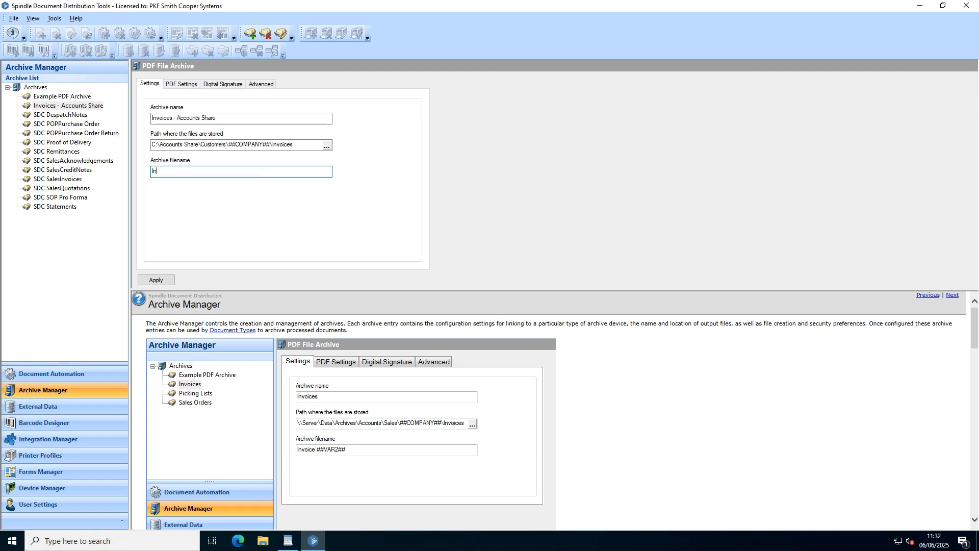
{"action": "type", "text": "voice ##VAR2##"}
{"action": "left_click", "coordinate": [155, 279]}
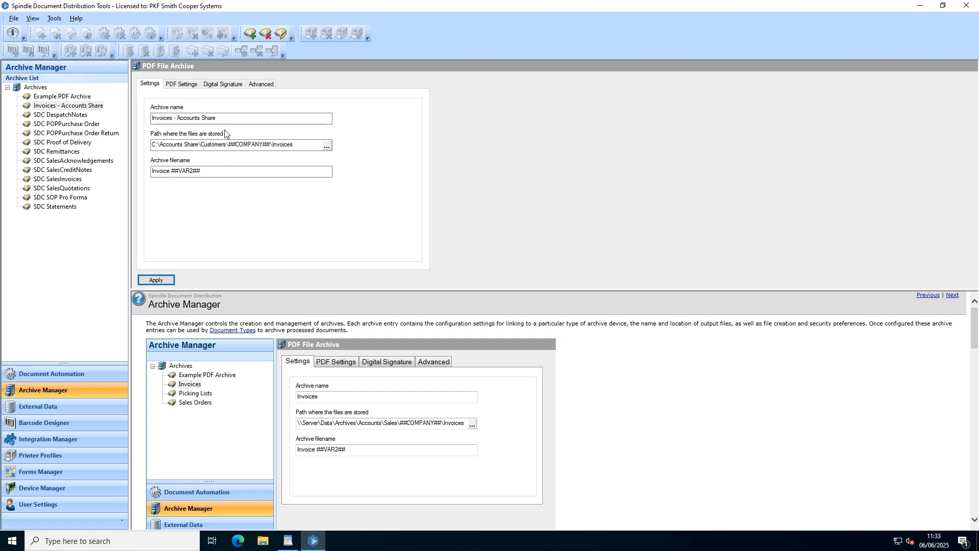
- Review the new archive's PDF settings and advanced options, and apply the configuration
{"action": "left_click", "coordinate": [186, 85]}
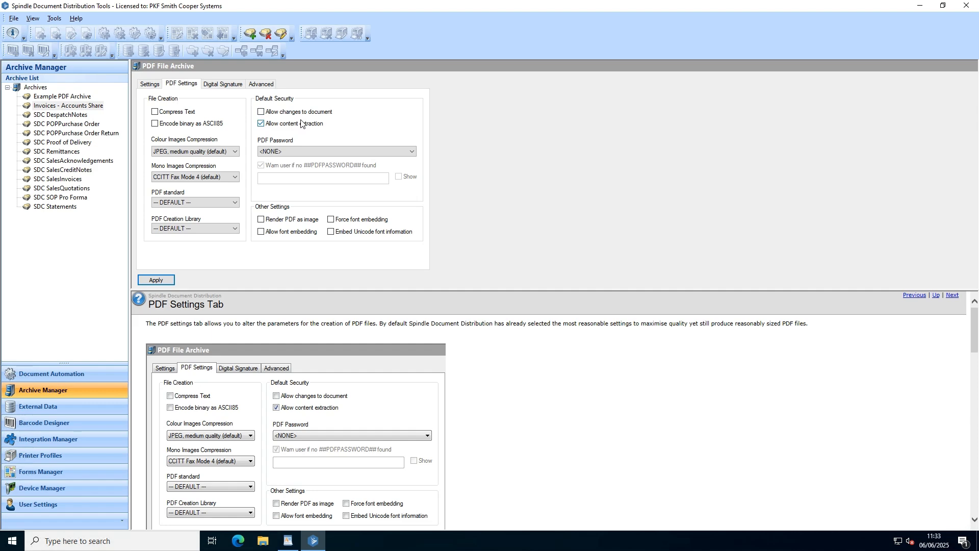
{"action": "left_click", "coordinate": [271, 86]}
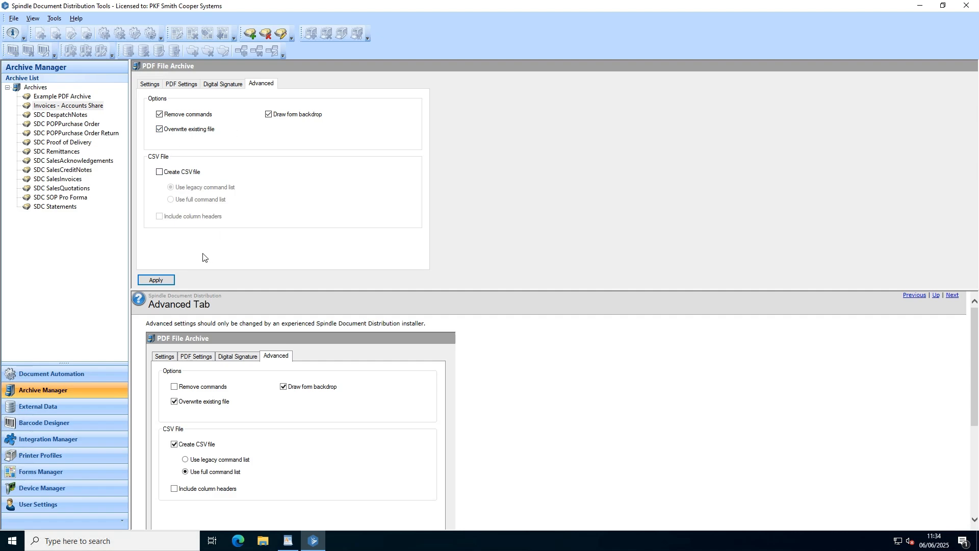
{"action": "left_click", "coordinate": [161, 281]}
- In Document Automation, add a new operation named "Accounts Share Archive" to the SalesInvoices document type
{"action": "left_click", "coordinate": [71, 376]}
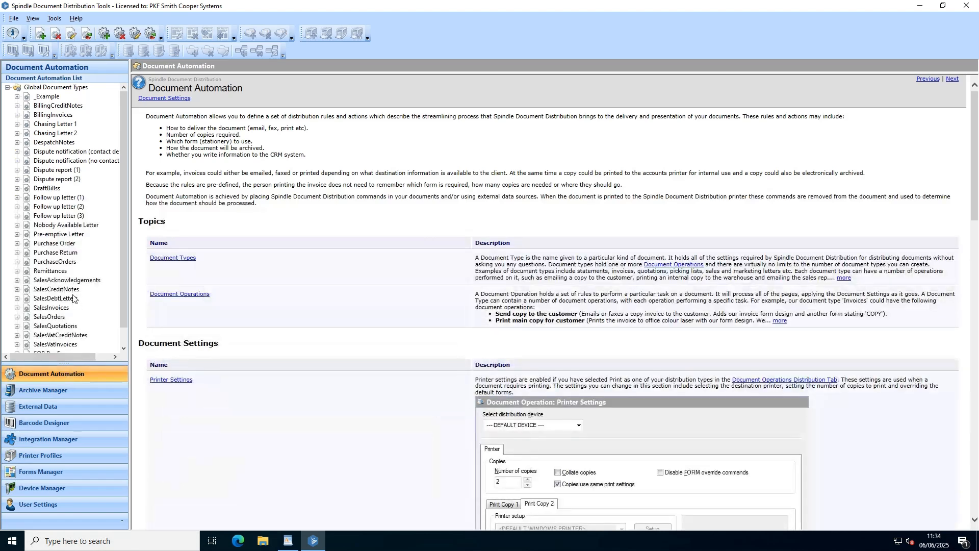
{"action": "scroll", "coordinate": [74, 290], "scroll_direction": "down", "scroll_amount": 1}
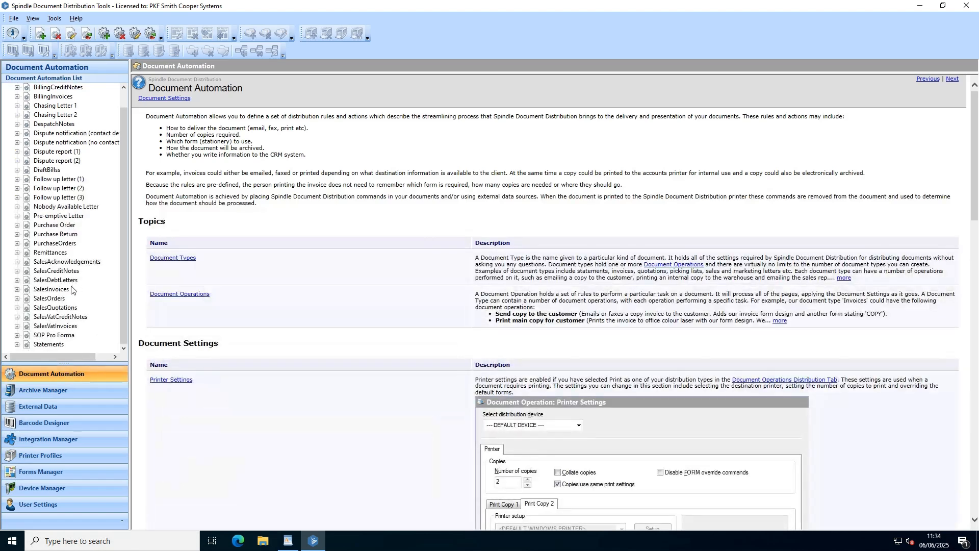
{"action": "left_click", "coordinate": [17, 290]}
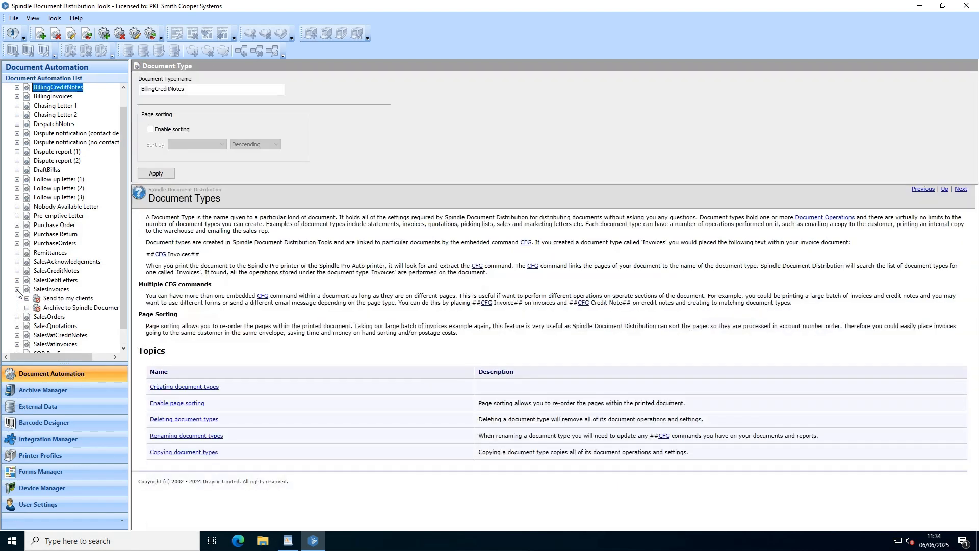
{"action": "right_click", "coordinate": [63, 292]}
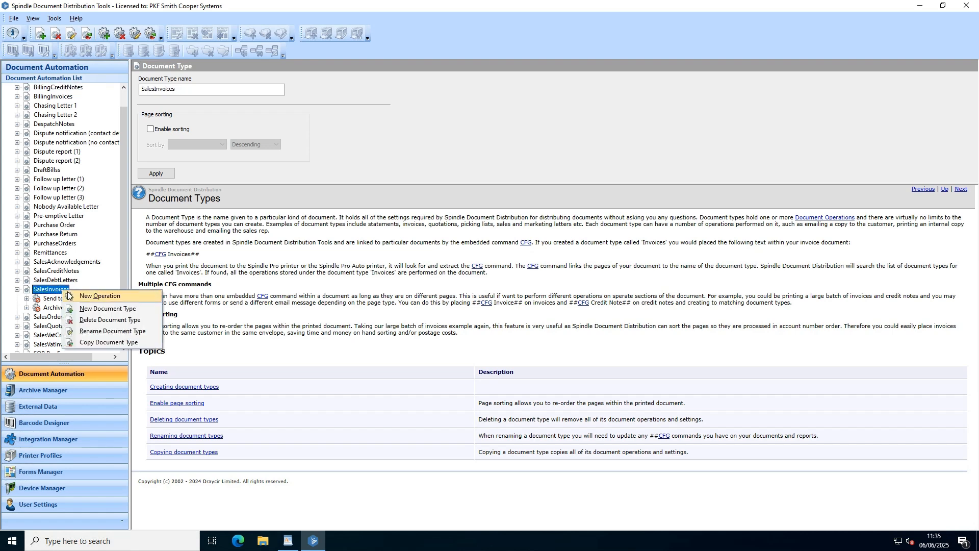
{"action": "left_click", "coordinate": [100, 296]}
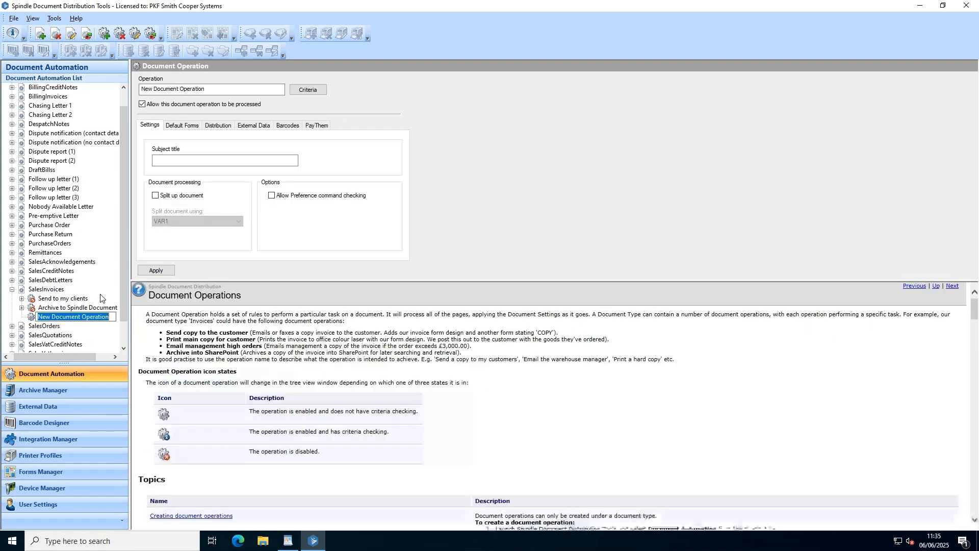
{"action": "type", "text": "Accoun"}
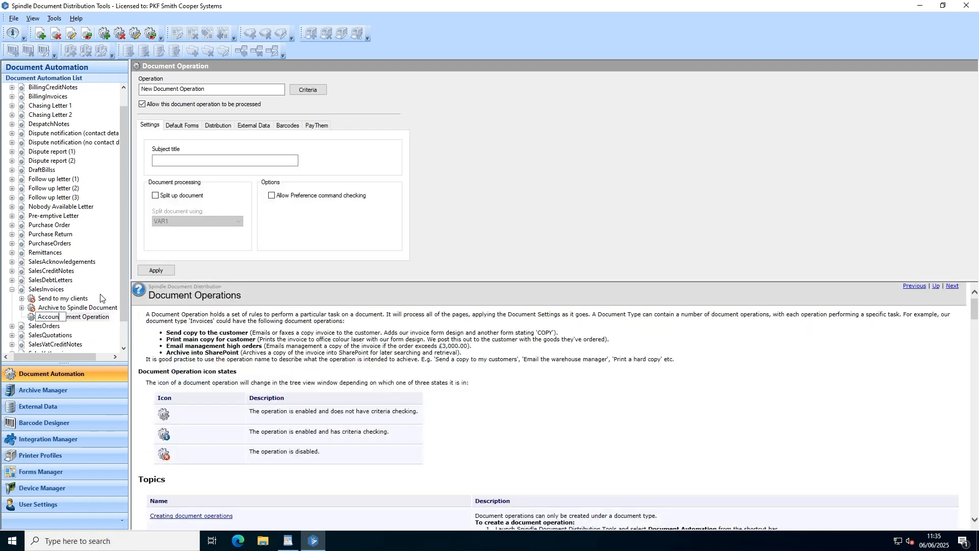
{"action": "type", "text": "ts Share Archive"}
{"action": "key", "text": "Return"}
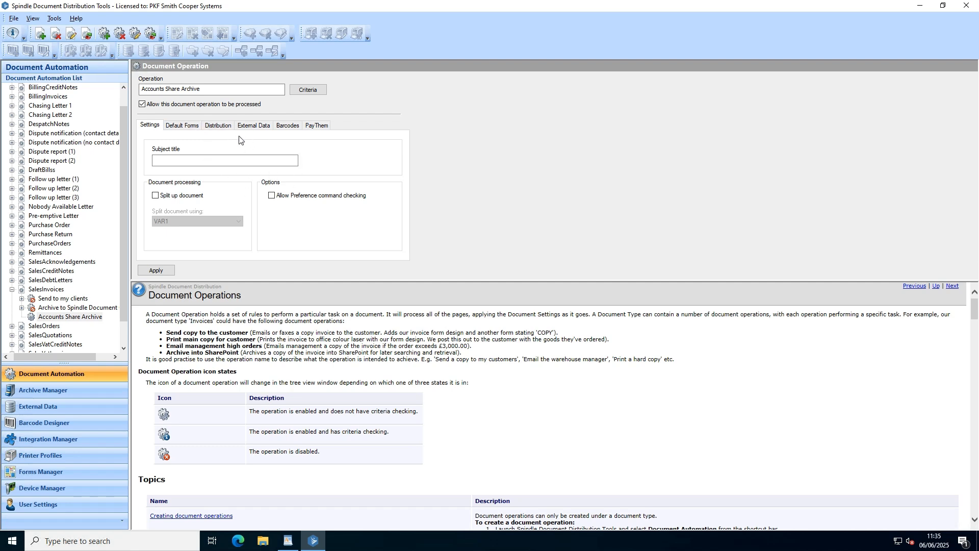
- Set the default form of the Accounts Share Archive operation to Sales Invoice
{"action": "left_click", "coordinate": [193, 128]}
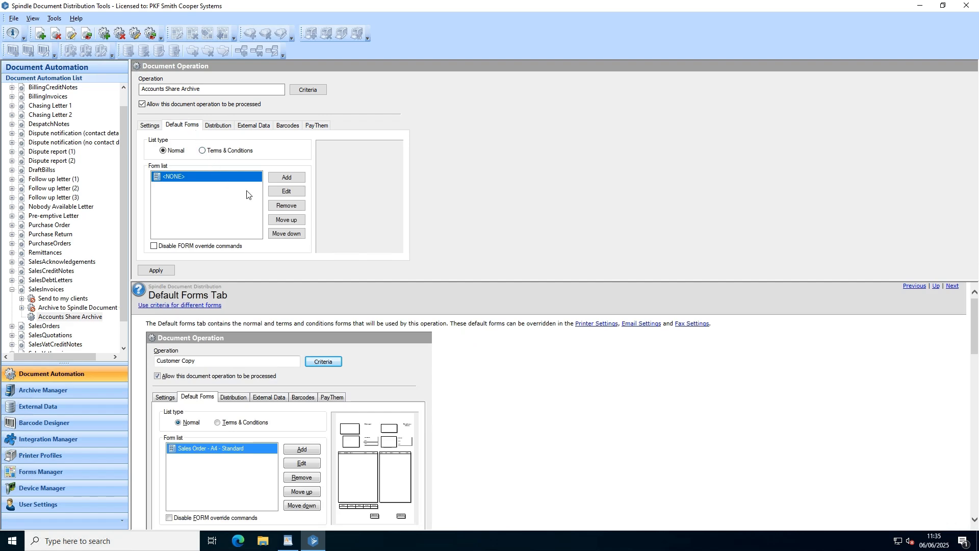
{"action": "left_click", "coordinate": [285, 191]}
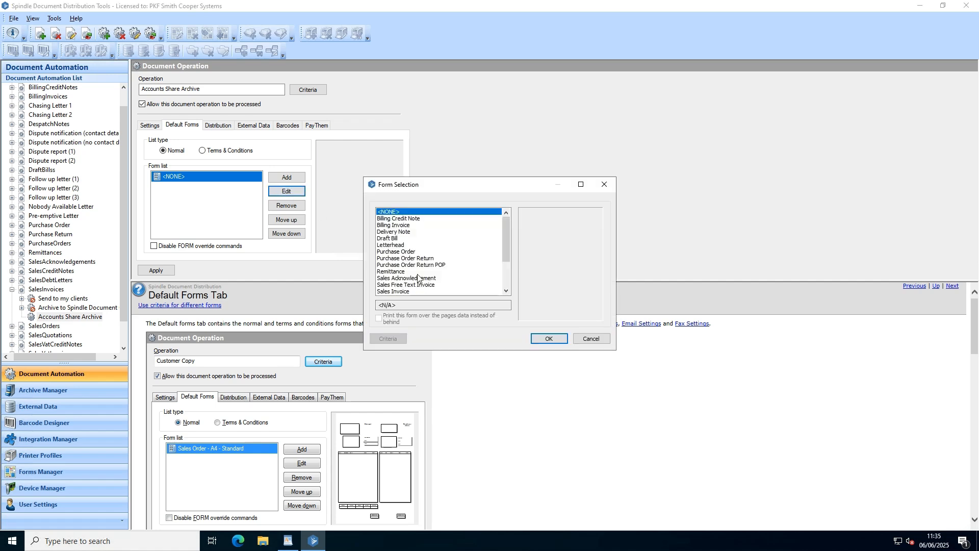
{"action": "left_click", "coordinate": [397, 291]}
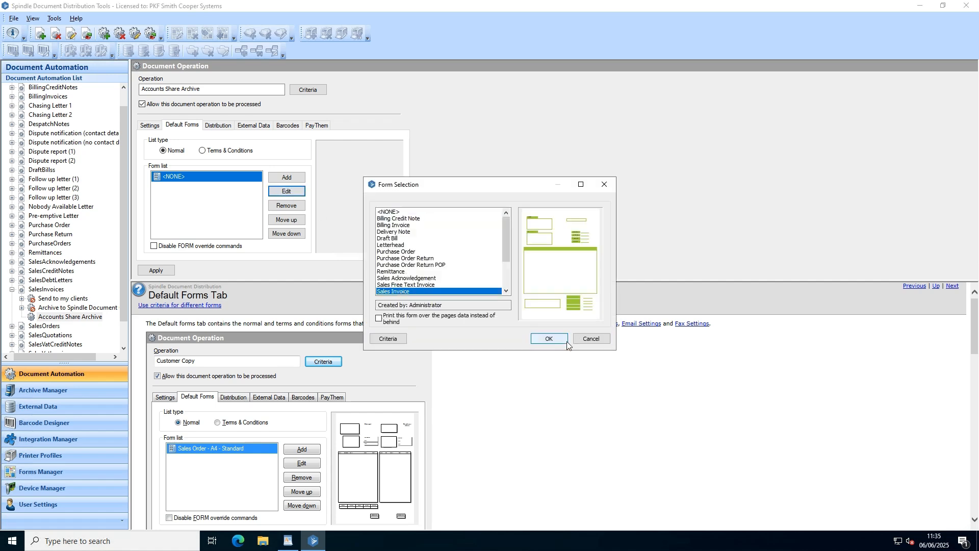
{"action": "left_click", "coordinate": [548, 338]}
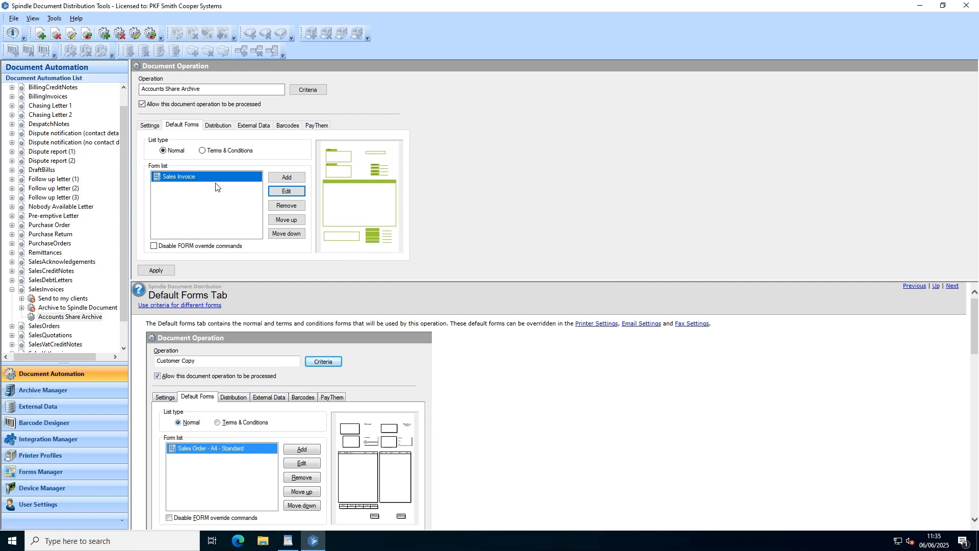
- Enable the archiving module for the operation and select "Invoices - Accounts Share" as destination archive, keeping the PDF File Dump (Draycir) device
{"action": "left_click", "coordinate": [219, 127]}
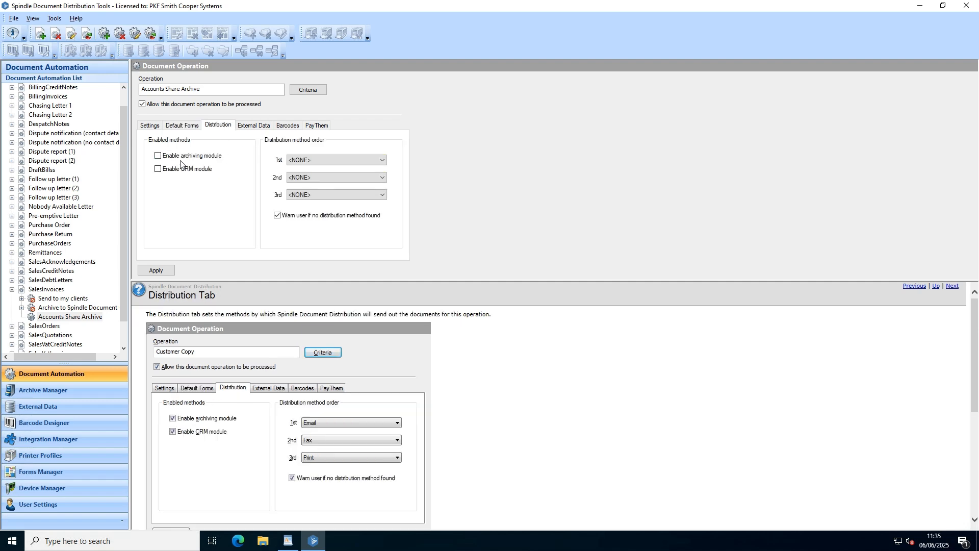
{"action": "left_click", "coordinate": [158, 156]}
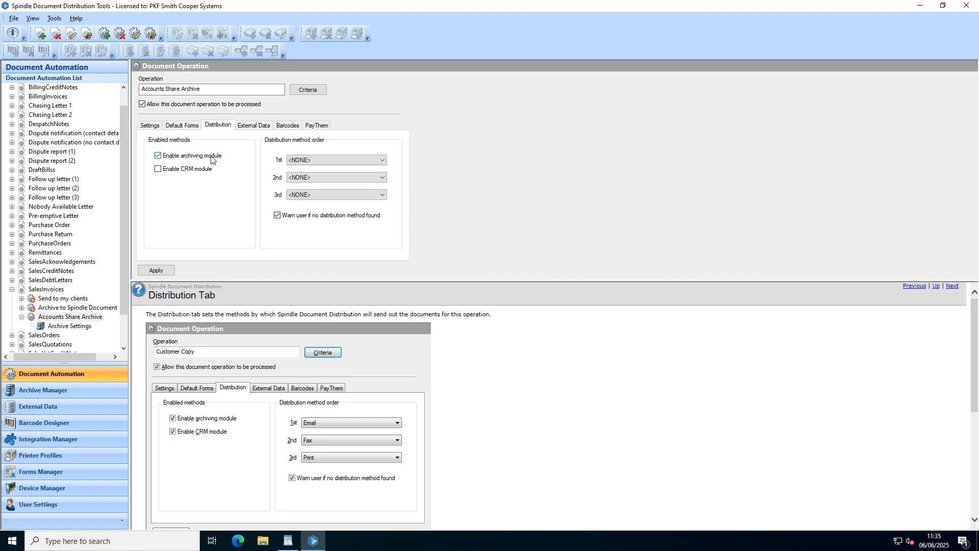
{"action": "left_click", "coordinate": [73, 326]}
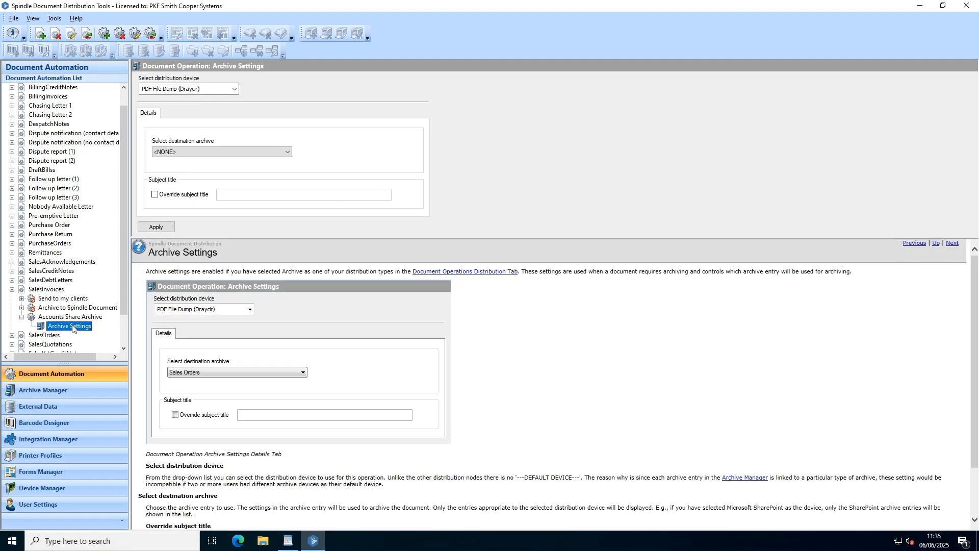
{"action": "left_click", "coordinate": [256, 156]}
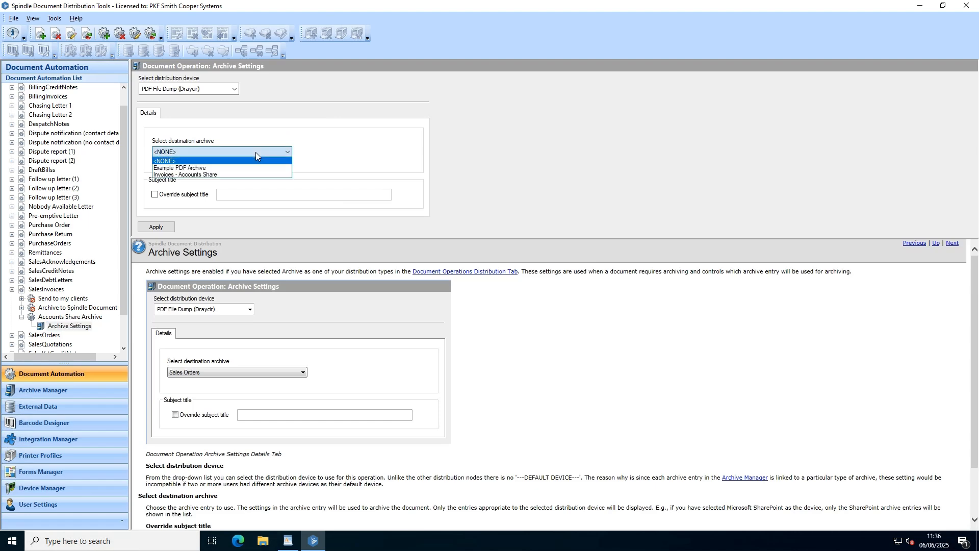
{"action": "left_click", "coordinate": [201, 175]}
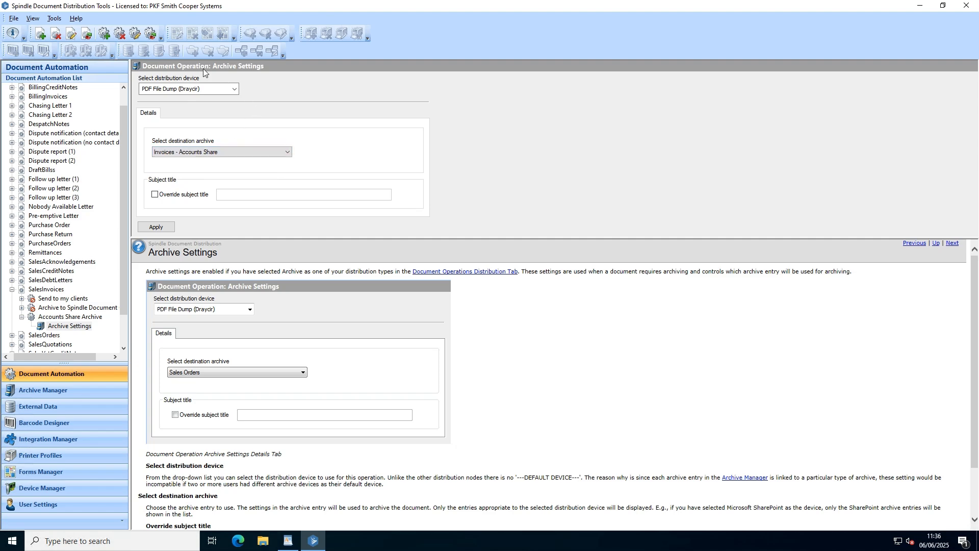
{"action": "left_click", "coordinate": [211, 92]}
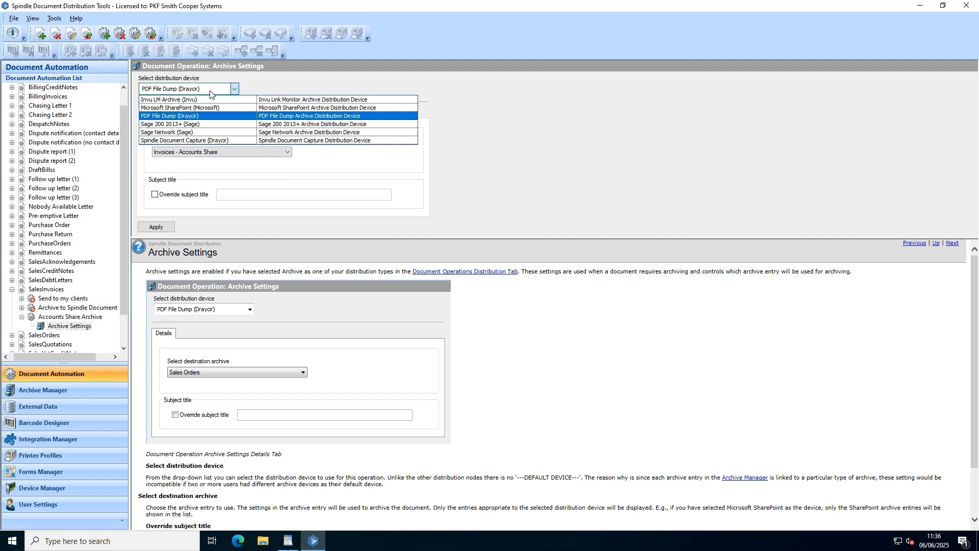
{"action": "left_click", "coordinate": [263, 85]}
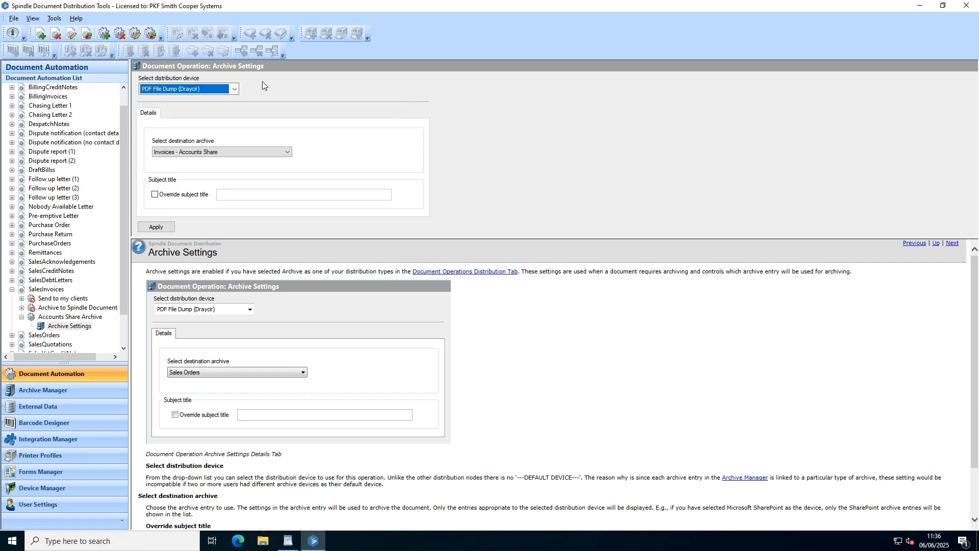
- Apply the archive settings of the Accounts Share Archive operation and return to the SalesInvoices document type
{"action": "left_click", "coordinate": [152, 228]}
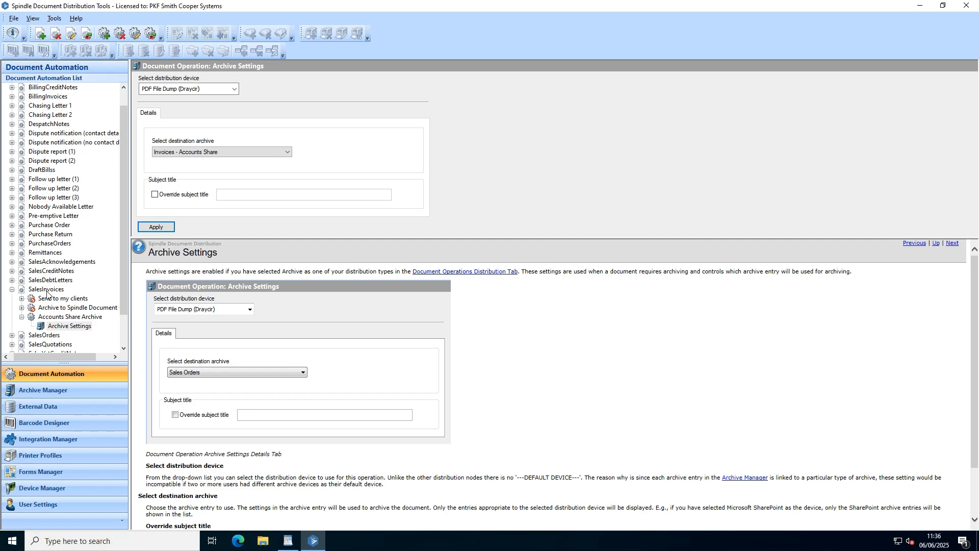
{"action": "left_click", "coordinate": [46, 291]}
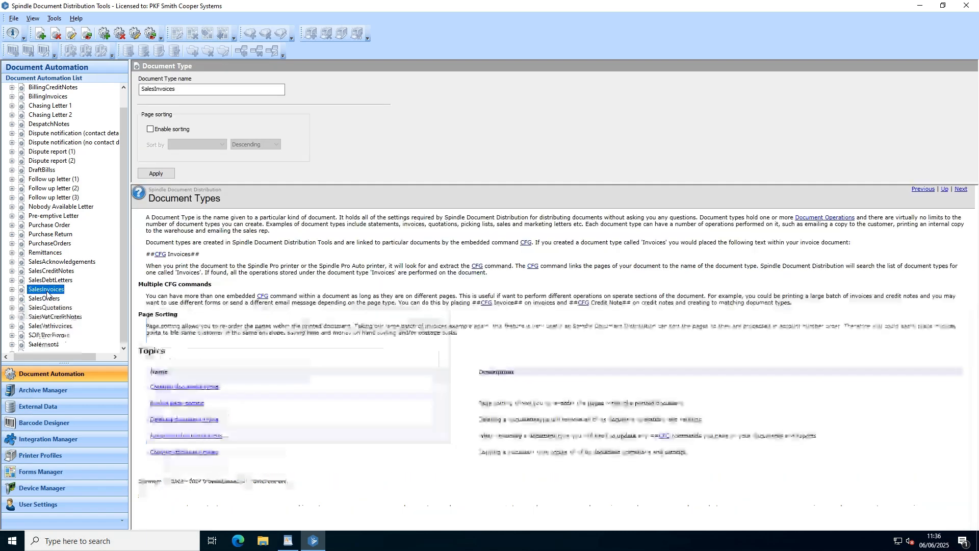
- Switch to WordPad, print the SPINDLE TEST document to the Spindle Pro Auto printer, then review and close the distribution processing window
{"action": "left_click", "coordinate": [290, 544]}
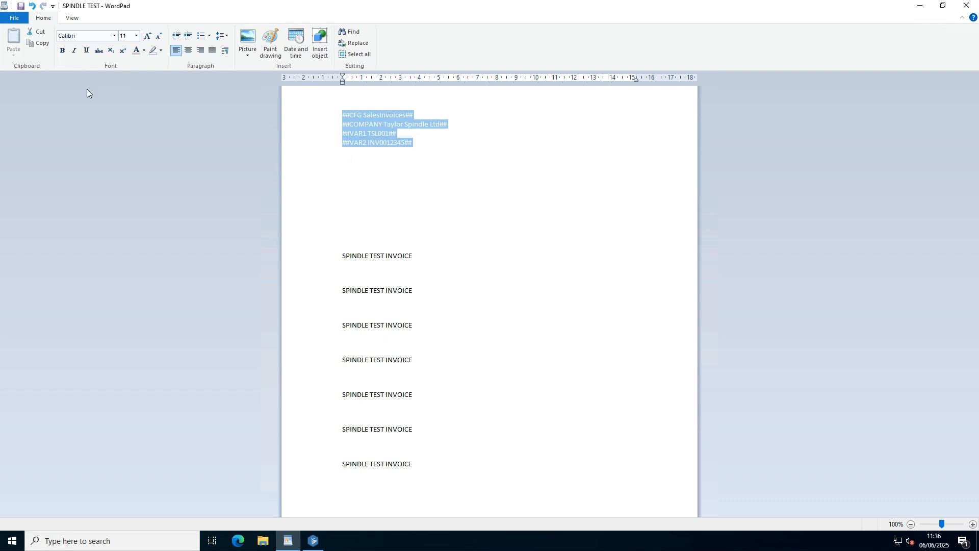
{"action": "left_click", "coordinate": [13, 20]}
{"action": "left_click", "coordinate": [35, 124]}
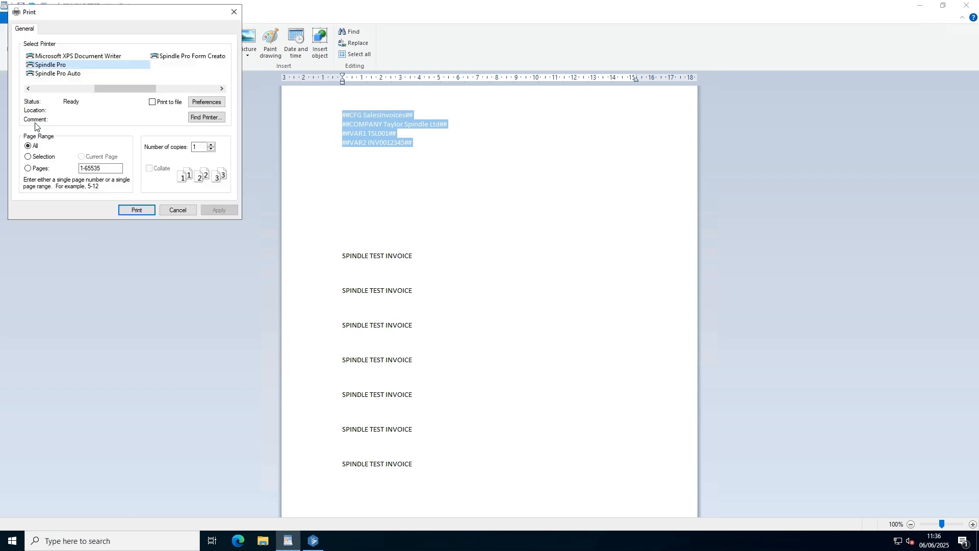
{"action": "left_click", "coordinate": [59, 75]}
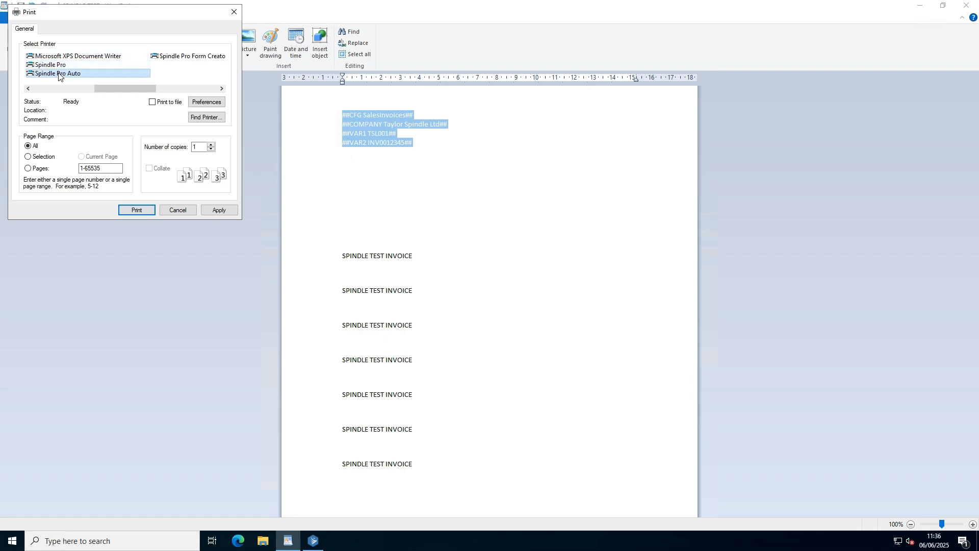
{"action": "left_click", "coordinate": [139, 211]}
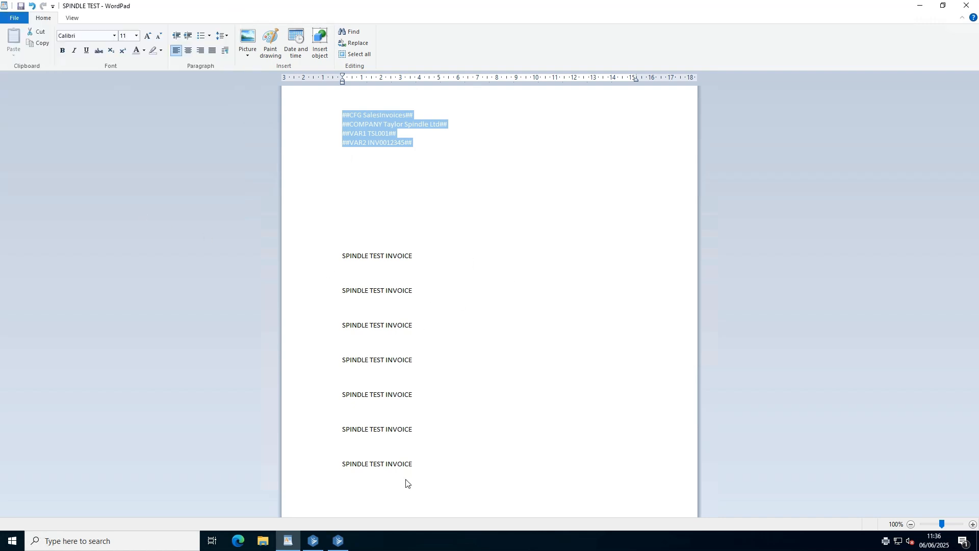
{"action": "left_click", "coordinate": [339, 541]}
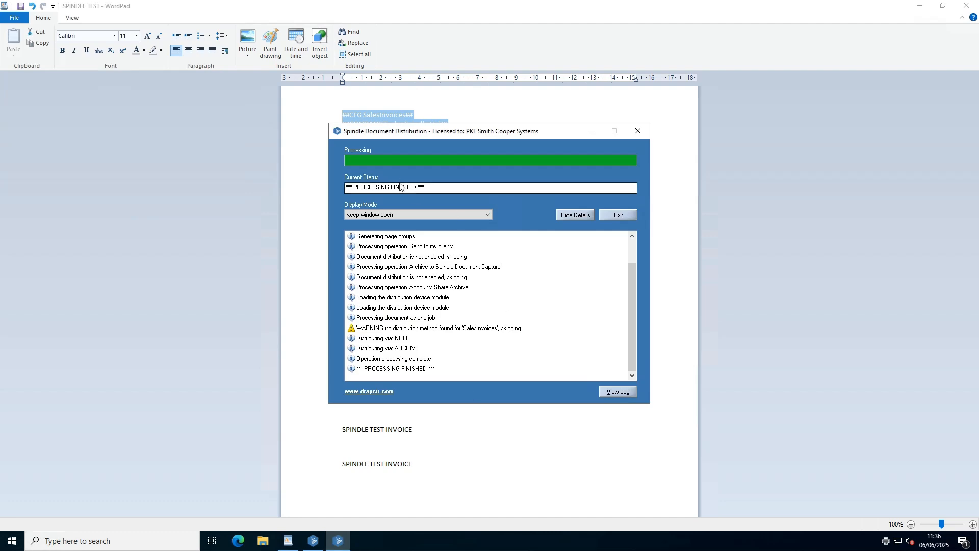
{"action": "left_click", "coordinate": [618, 215]}
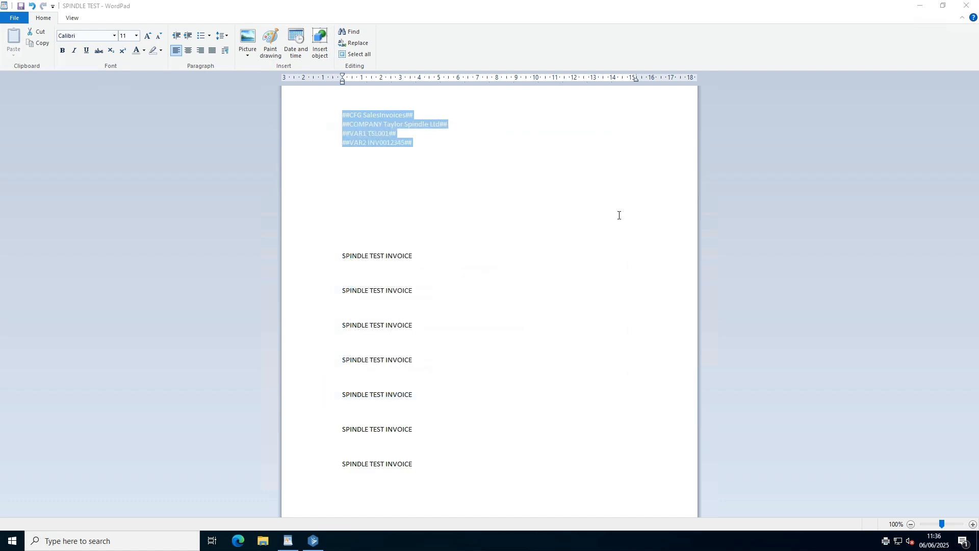
- In File Explorer, browse to Accounts Share > Customers > Taylor Spindle Ltd > Invoices on the C: drive and open the archived invoice PDF
{"action": "left_click", "coordinate": [263, 540]}
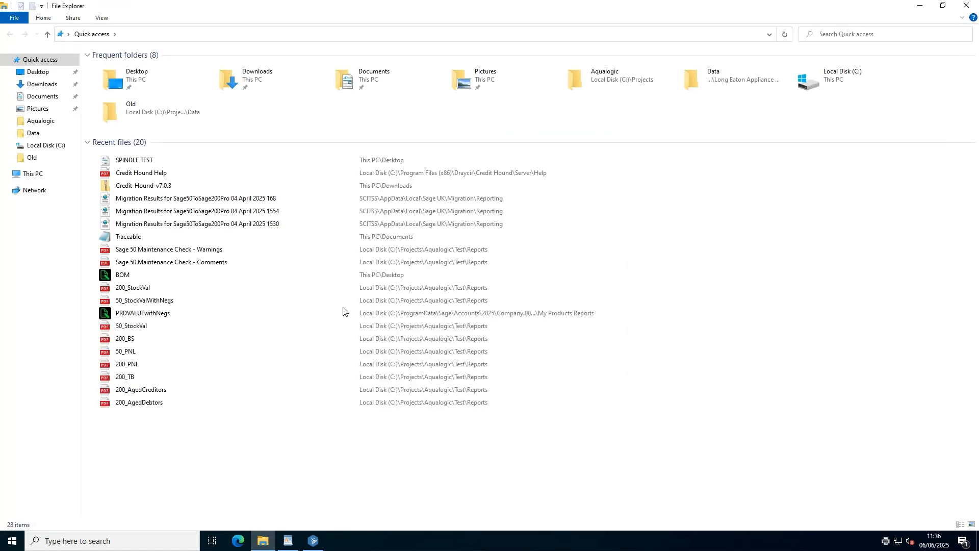
{"action": "left_click", "coordinate": [57, 146]}
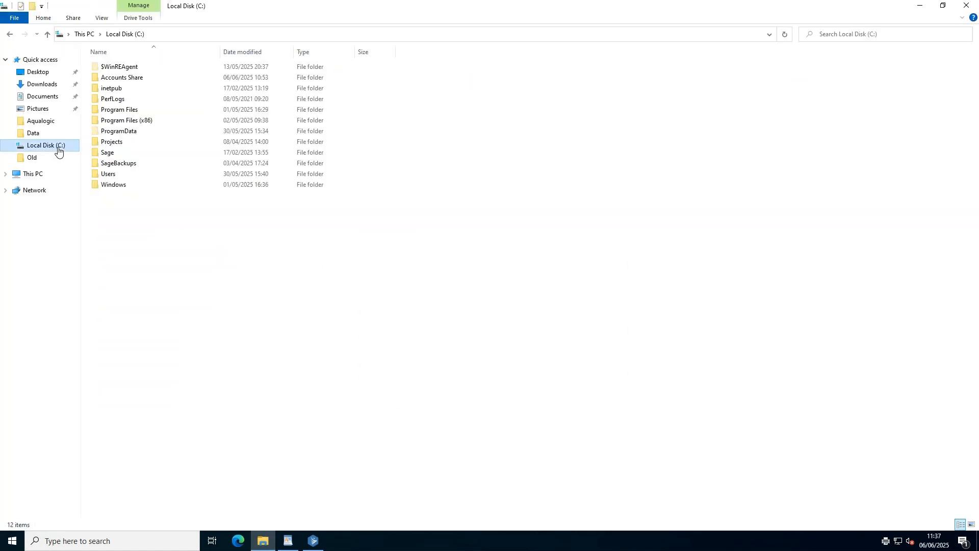
{"action": "double_click", "coordinate": [124, 79]}
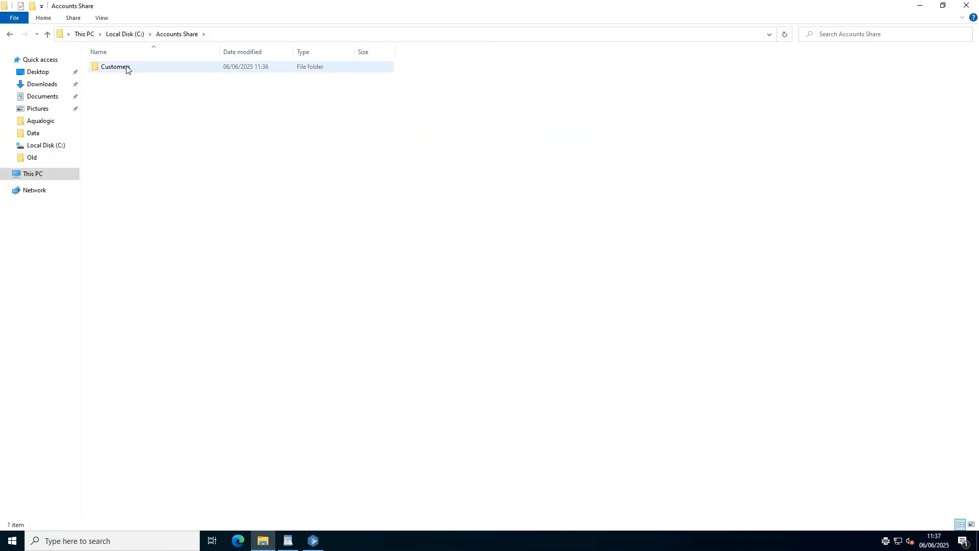
{"action": "double_click", "coordinate": [124, 68]}
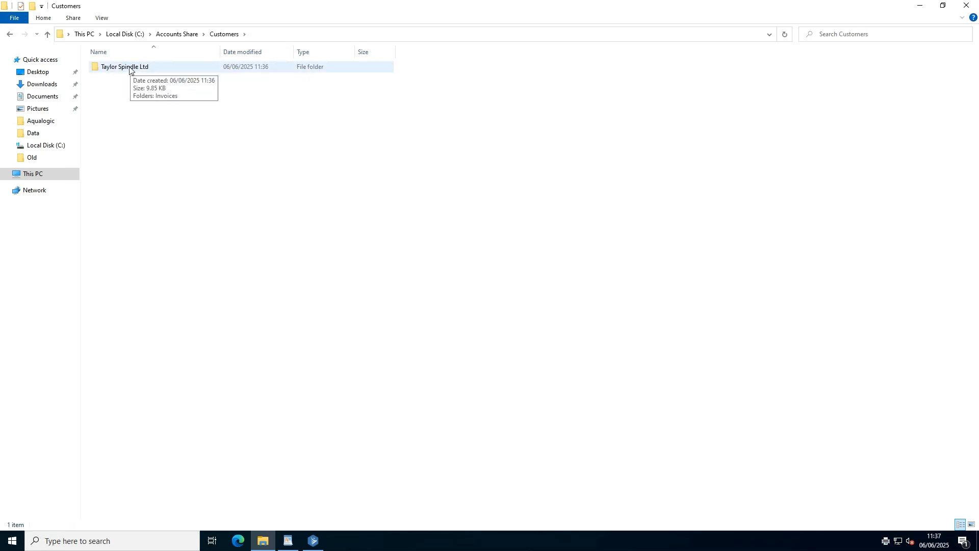
{"action": "double_click", "coordinate": [130, 69]}
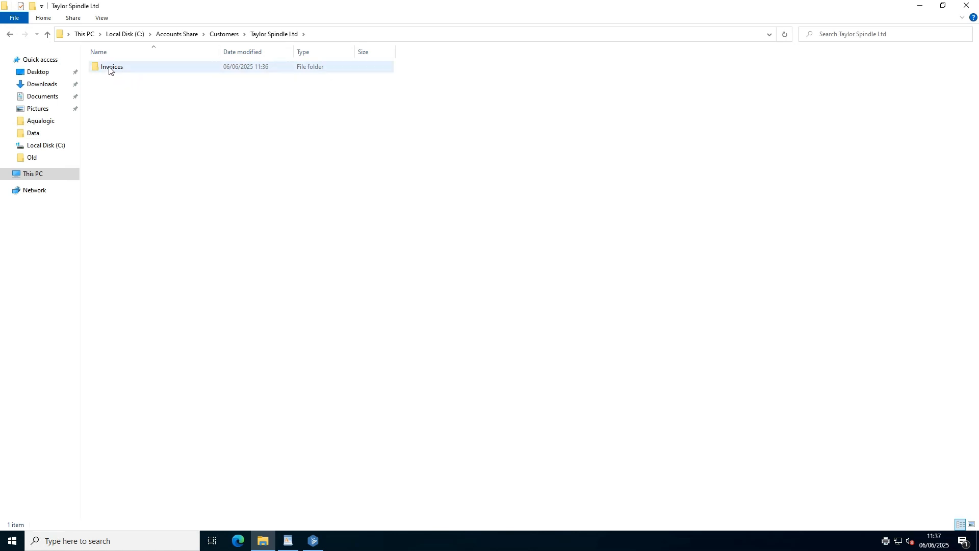
{"action": "left_click", "coordinate": [109, 69]}
{"action": "double_click", "coordinate": [109, 70]}
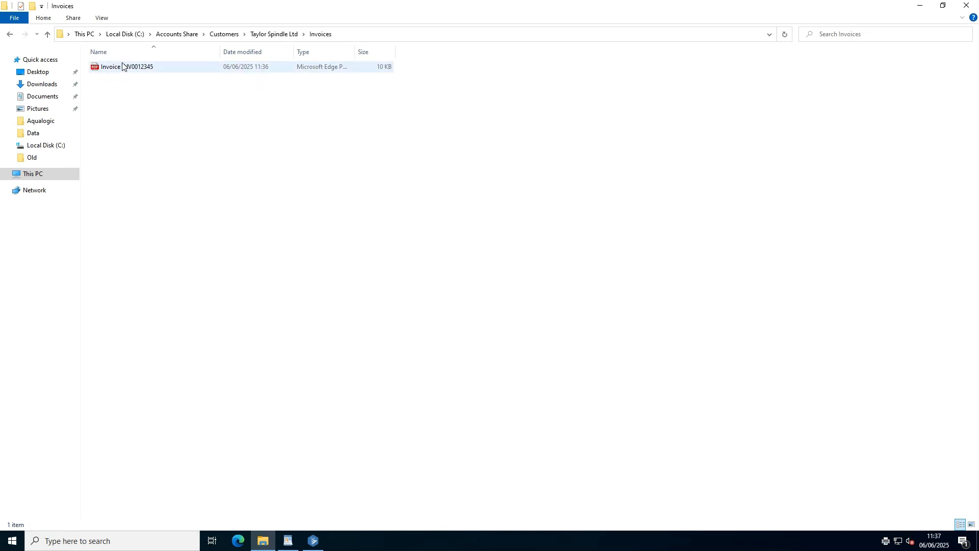
{"action": "double_click", "coordinate": [123, 70]}
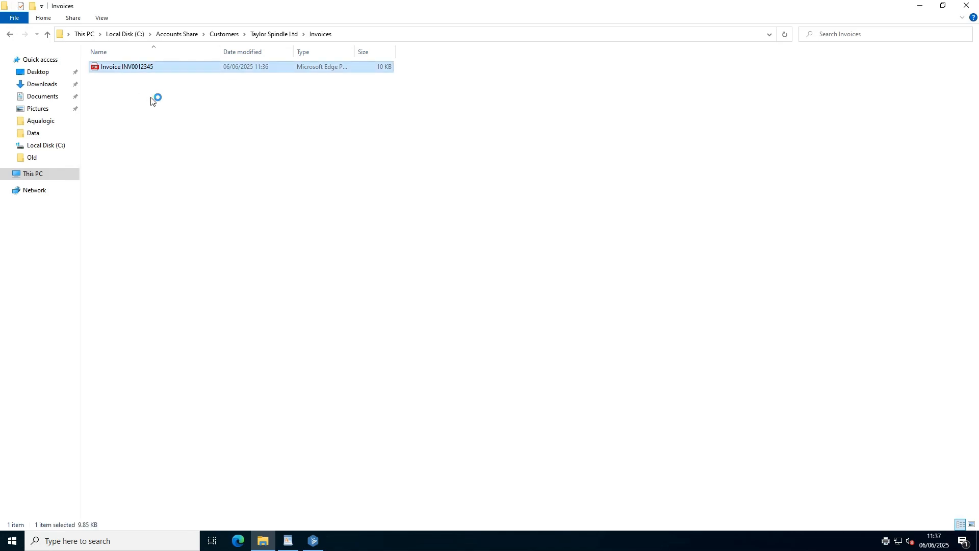